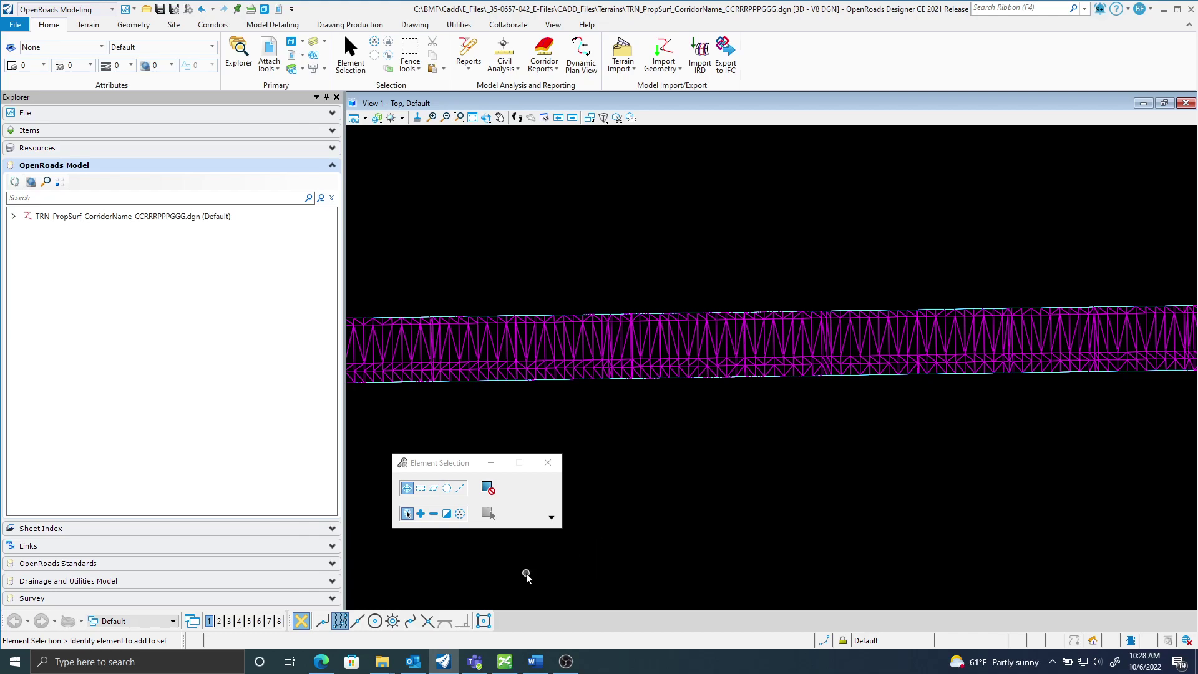
Step: Check the CADD_Files\Terrains folder and the EFiles.docx file-naming notes, then return to the terrain
mouse_move(382, 660)
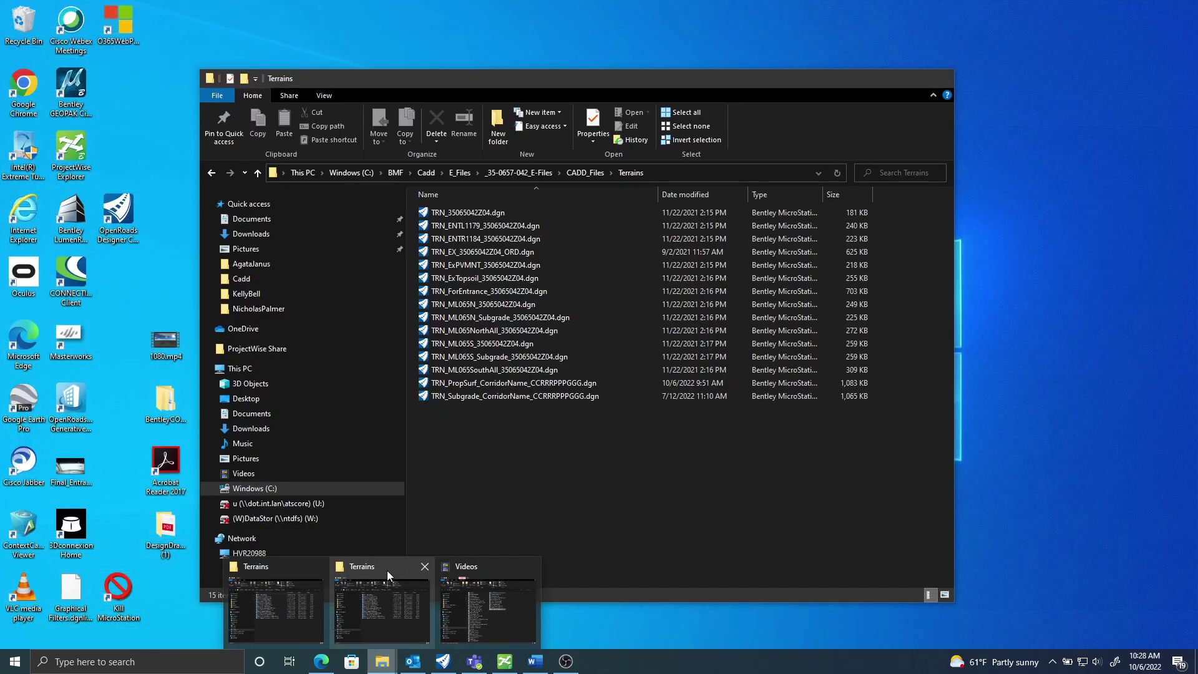
click(387, 570)
click(516, 173)
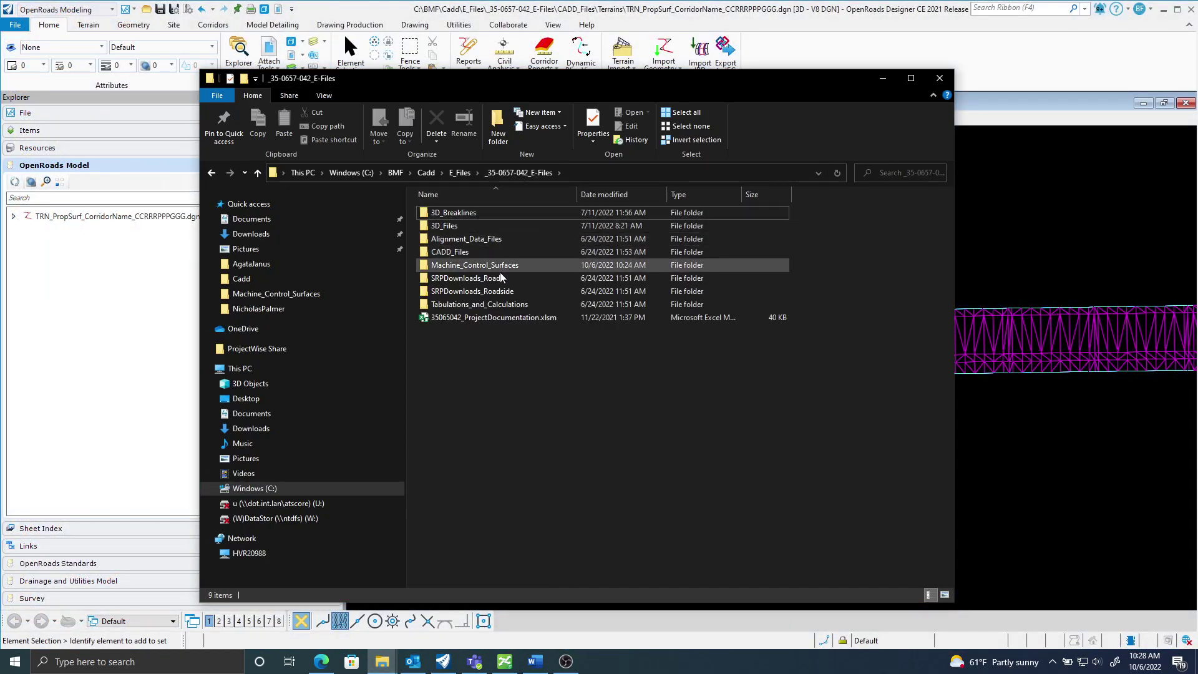
double_click(446, 252)
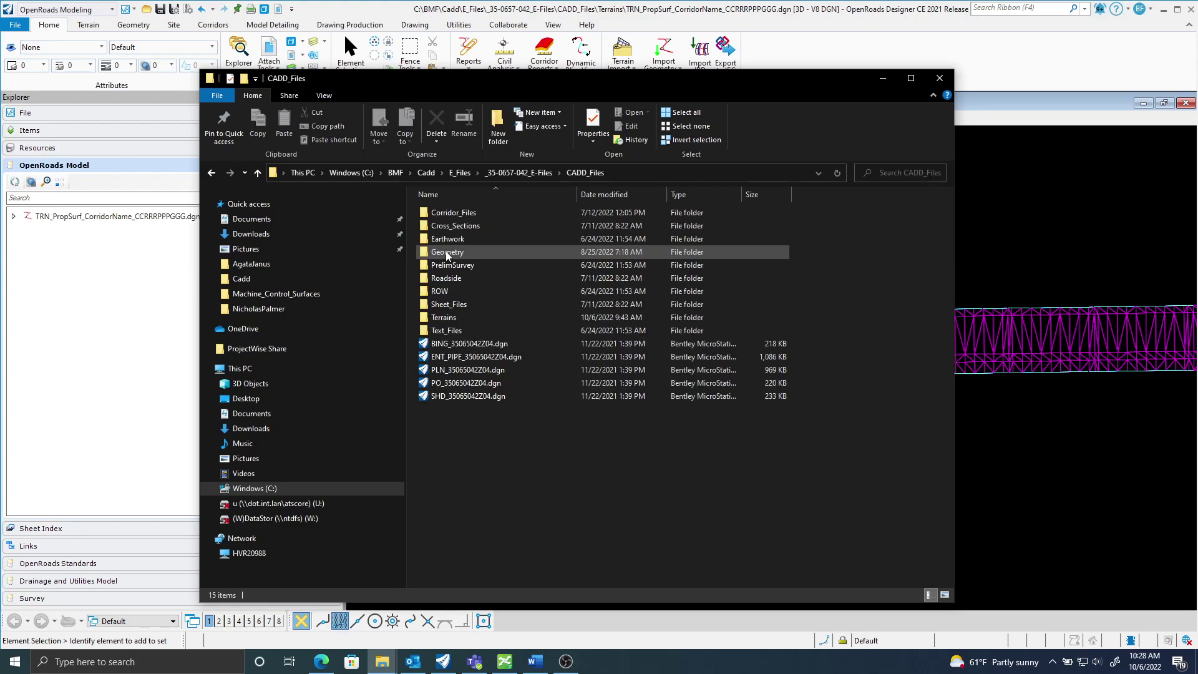
double_click(459, 316)
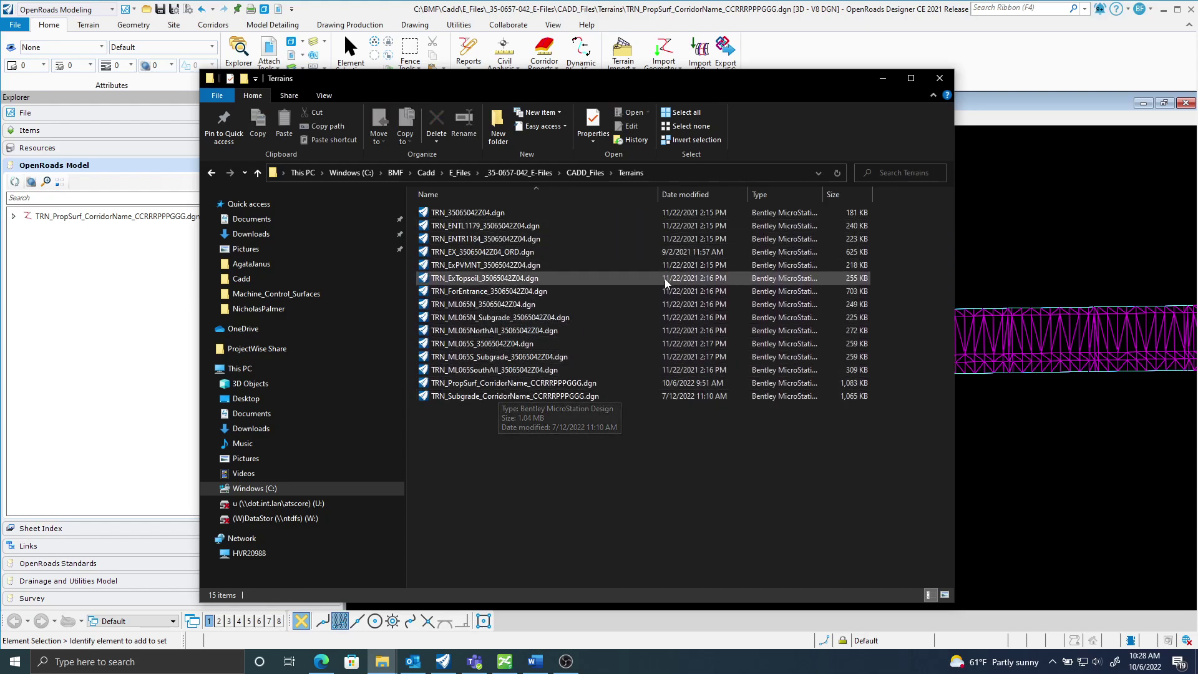
click(882, 83)
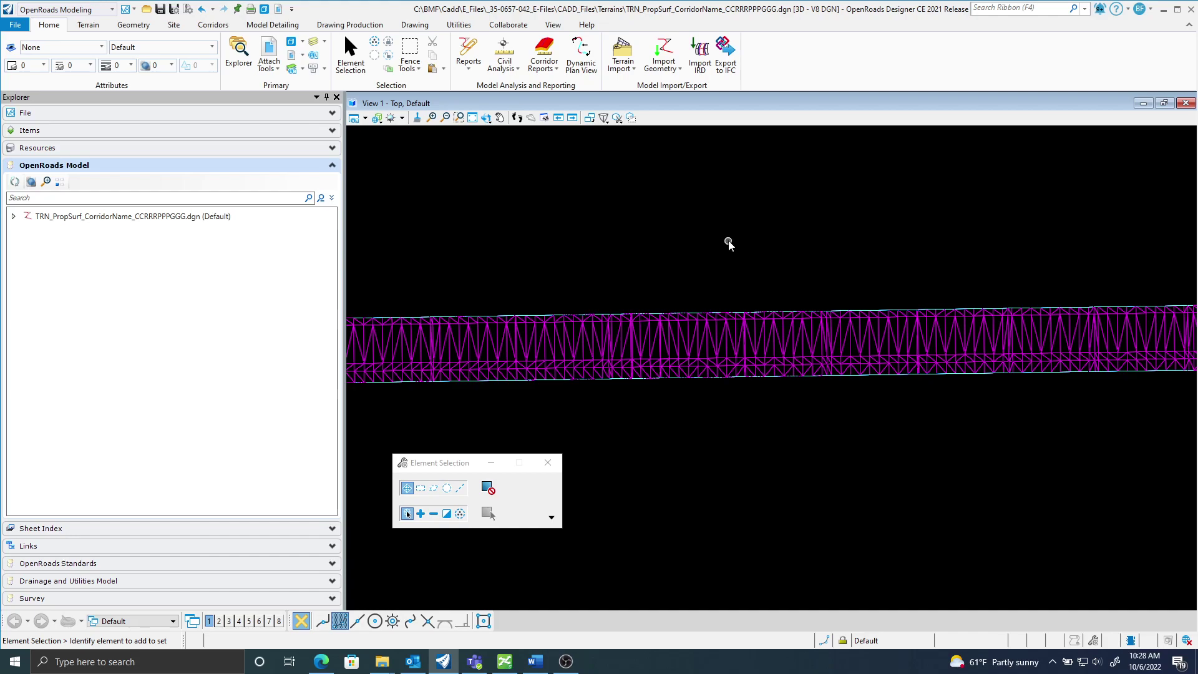
click(536, 662)
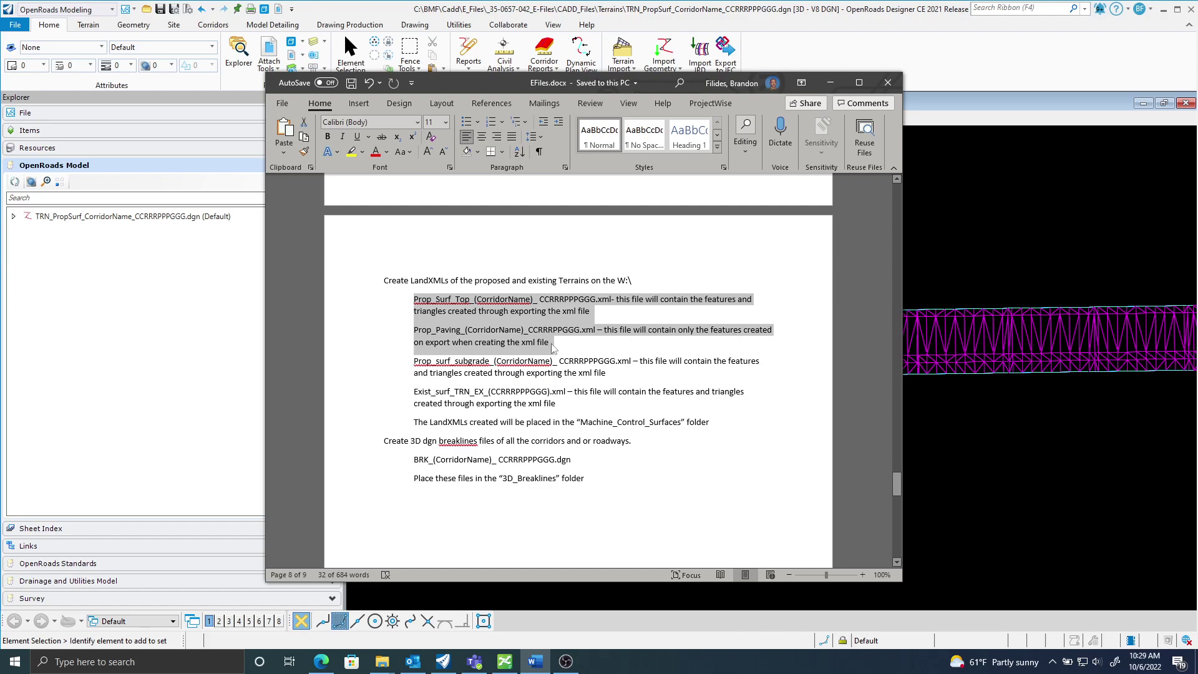
click(830, 82)
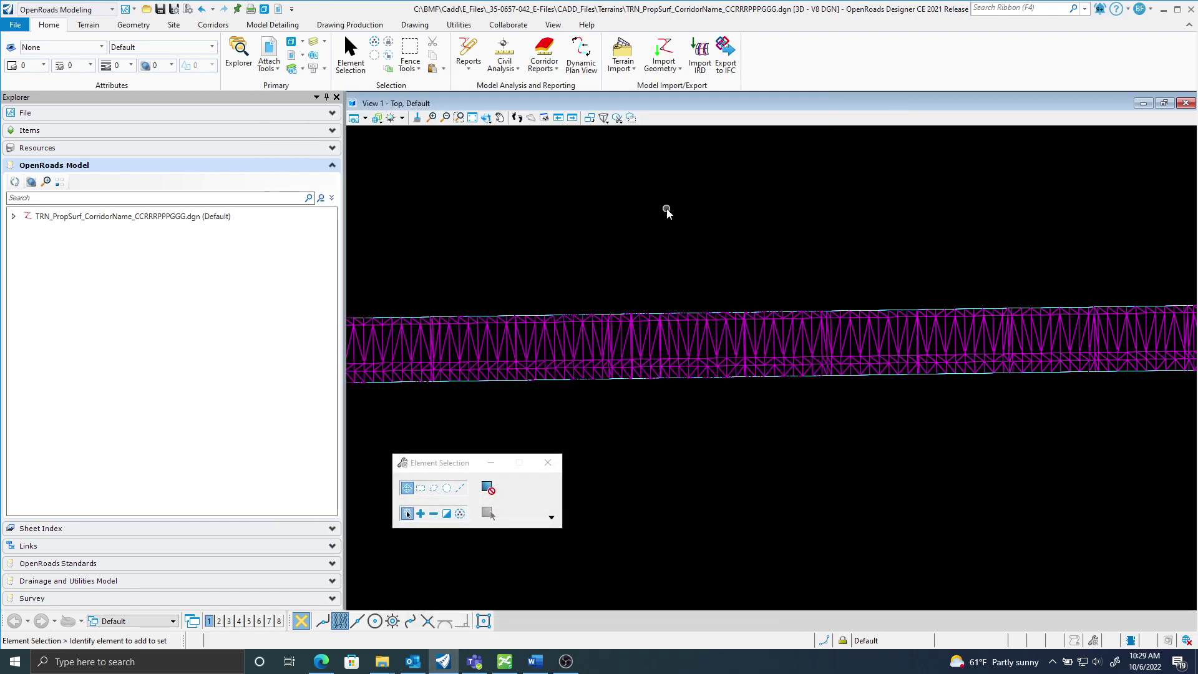
Step: Export the proposed surface terrain as LandXML, choosing TRN_PropSurf_CorridorName_CCRRRPPPGGG as the terrain
click(596, 340)
mouse_move(597, 341)
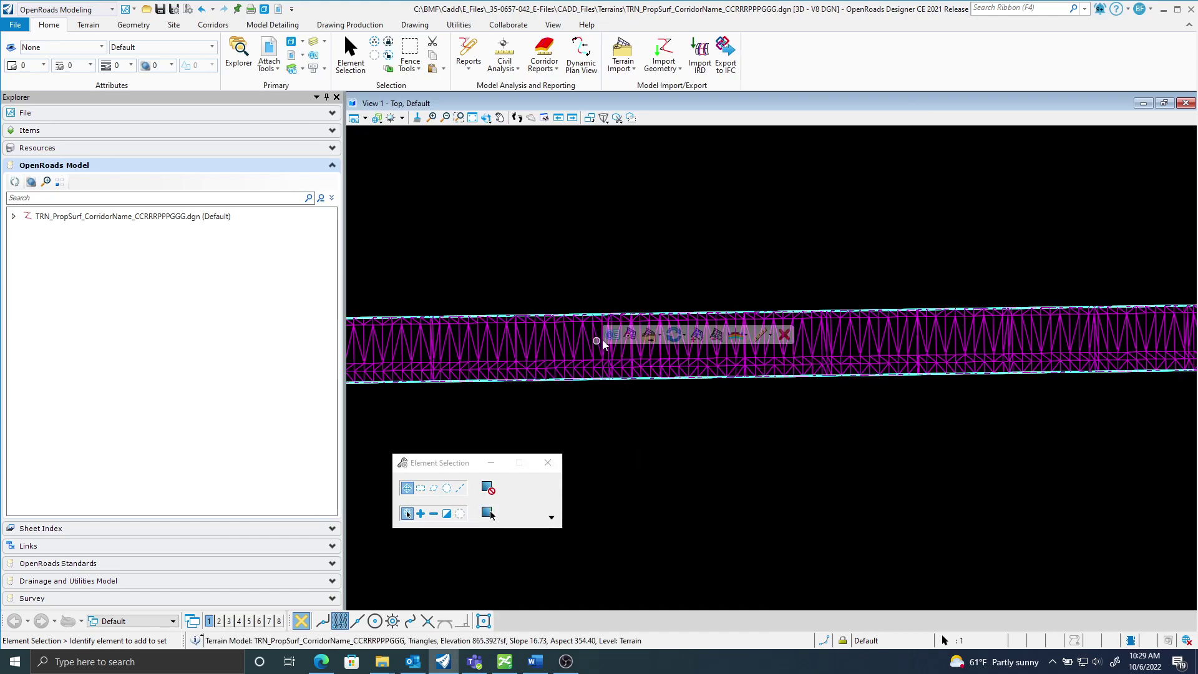
click(652, 336)
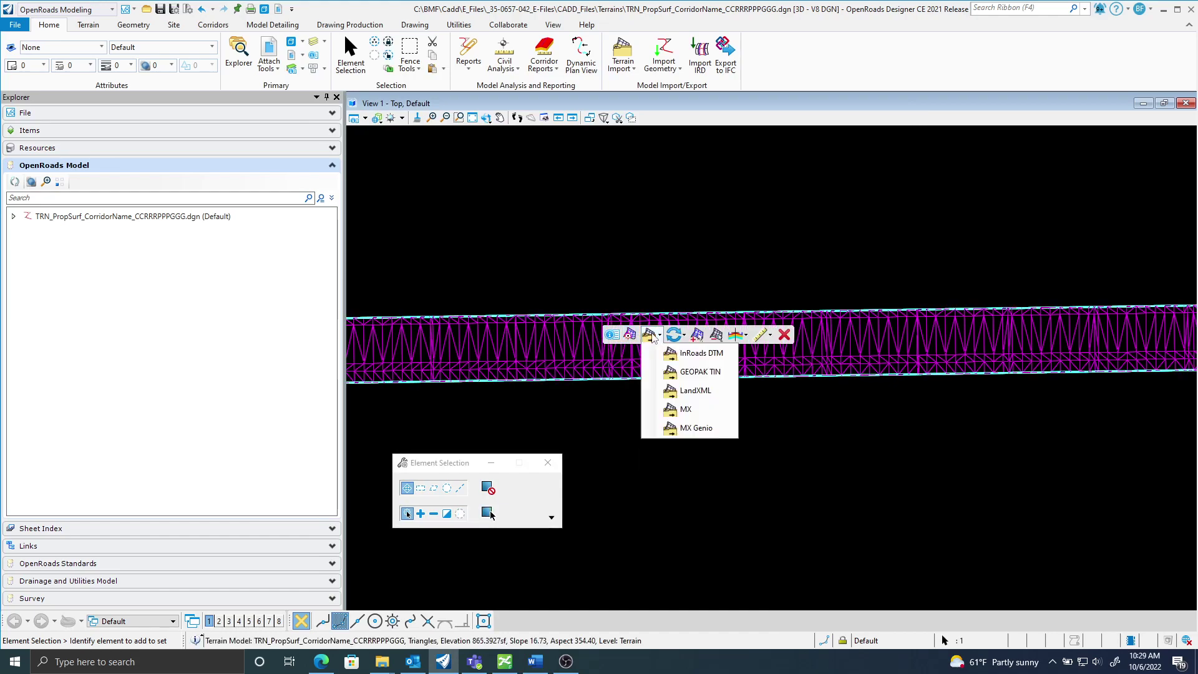
click(693, 391)
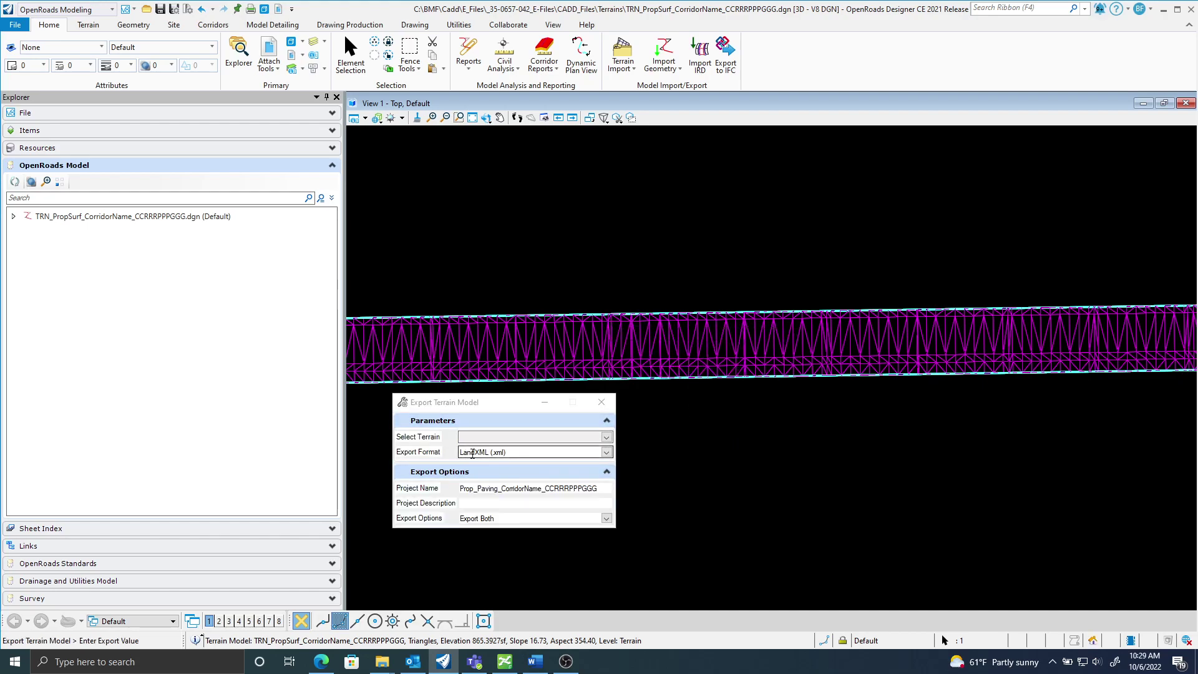
click(606, 436)
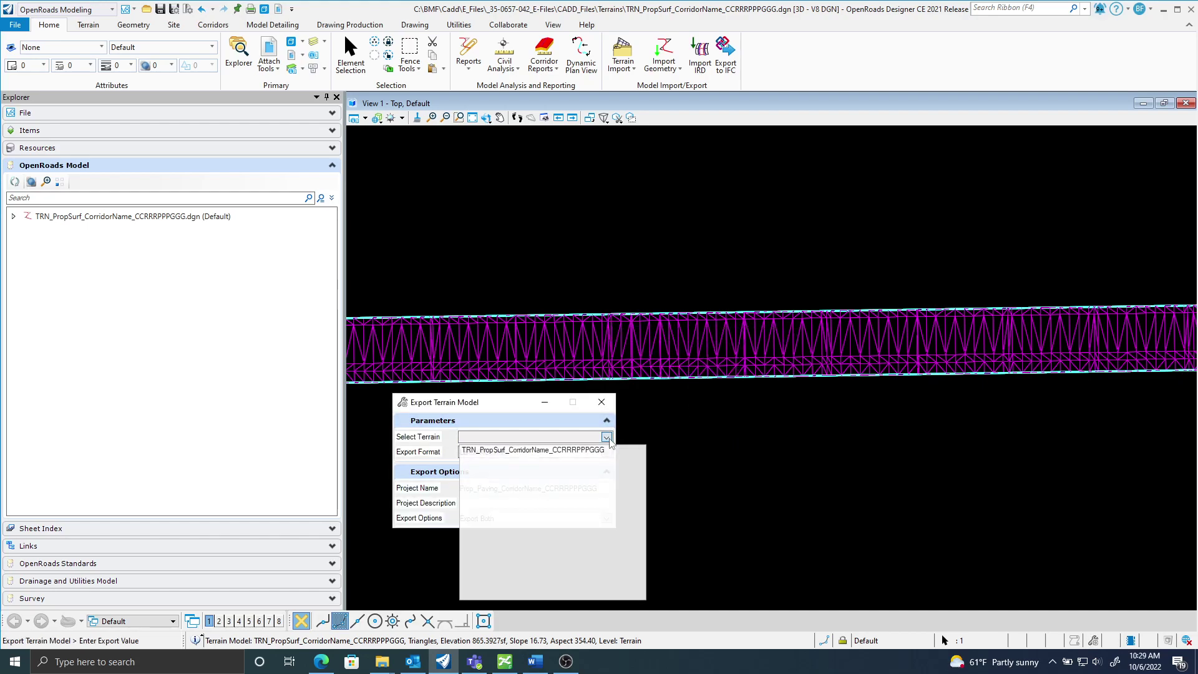
click(540, 450)
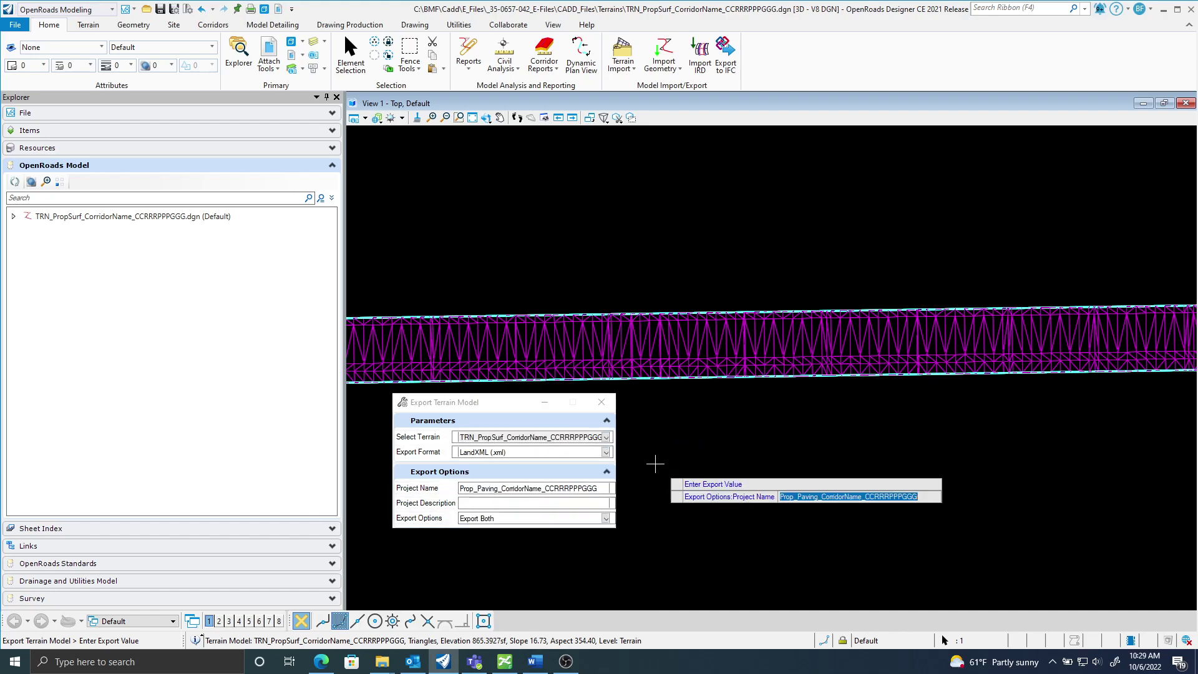
Step: Keep project name Prop_Paving_CorridorName_CCRRRPPPGGG, leave the description empty, and choose Export Features Only
click(500, 502)
click(467, 488)
click(494, 490)
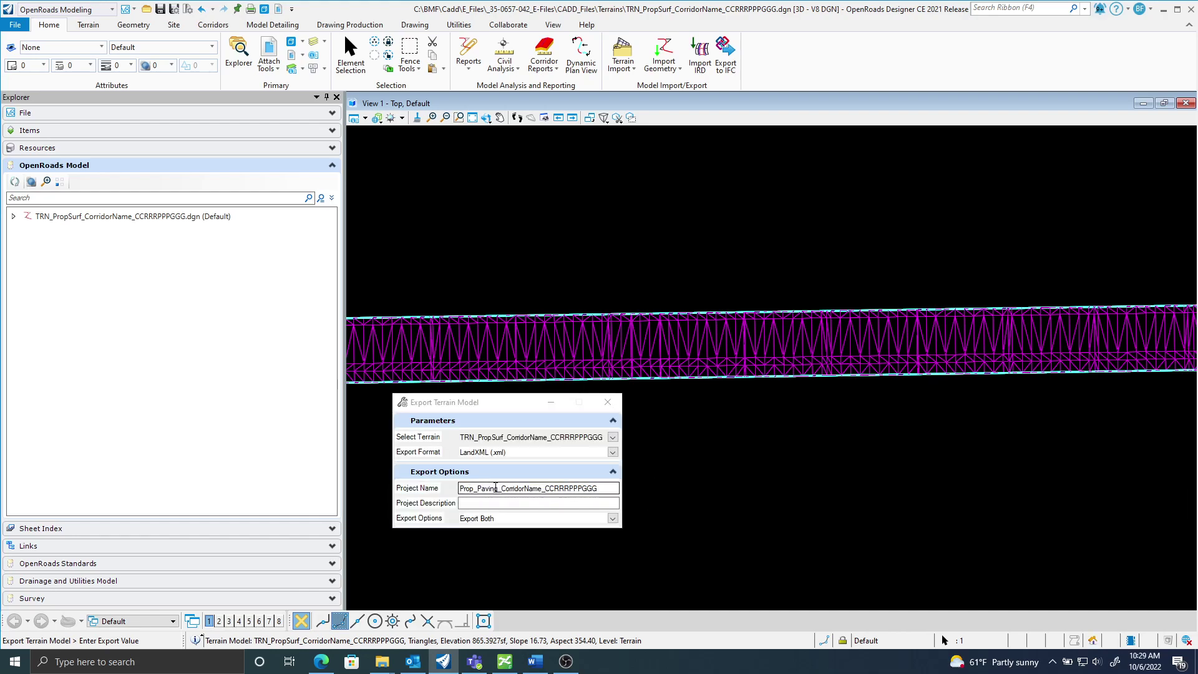
click(680, 428)
click(680, 427)
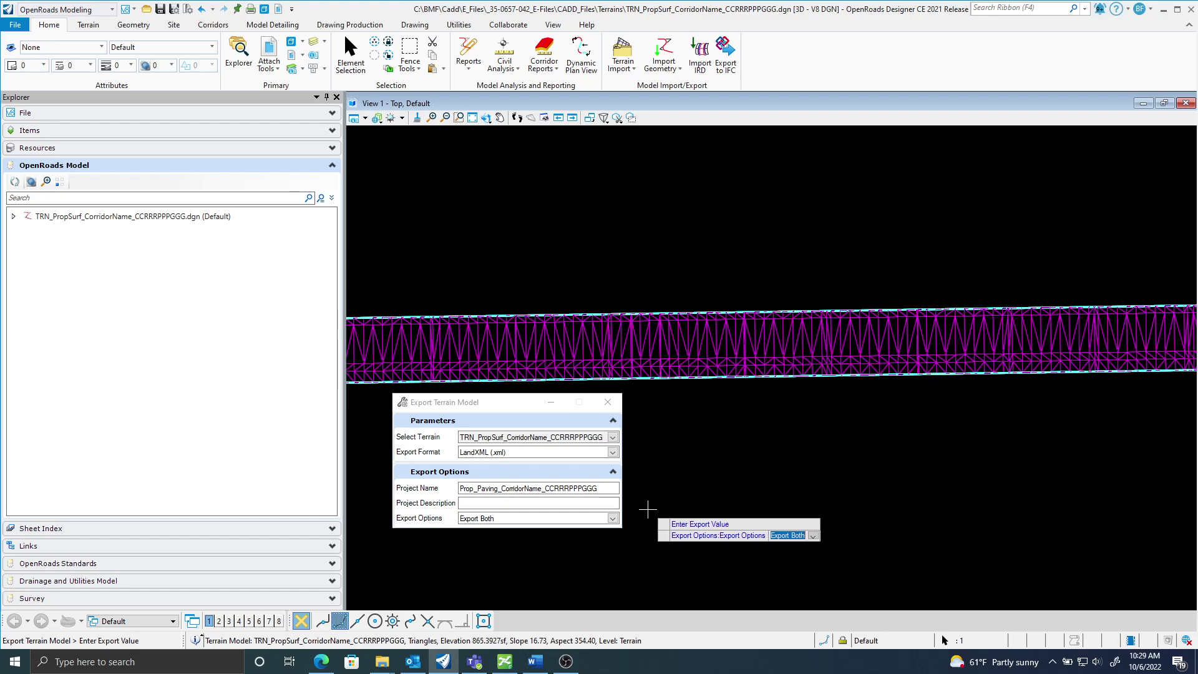
click(610, 522)
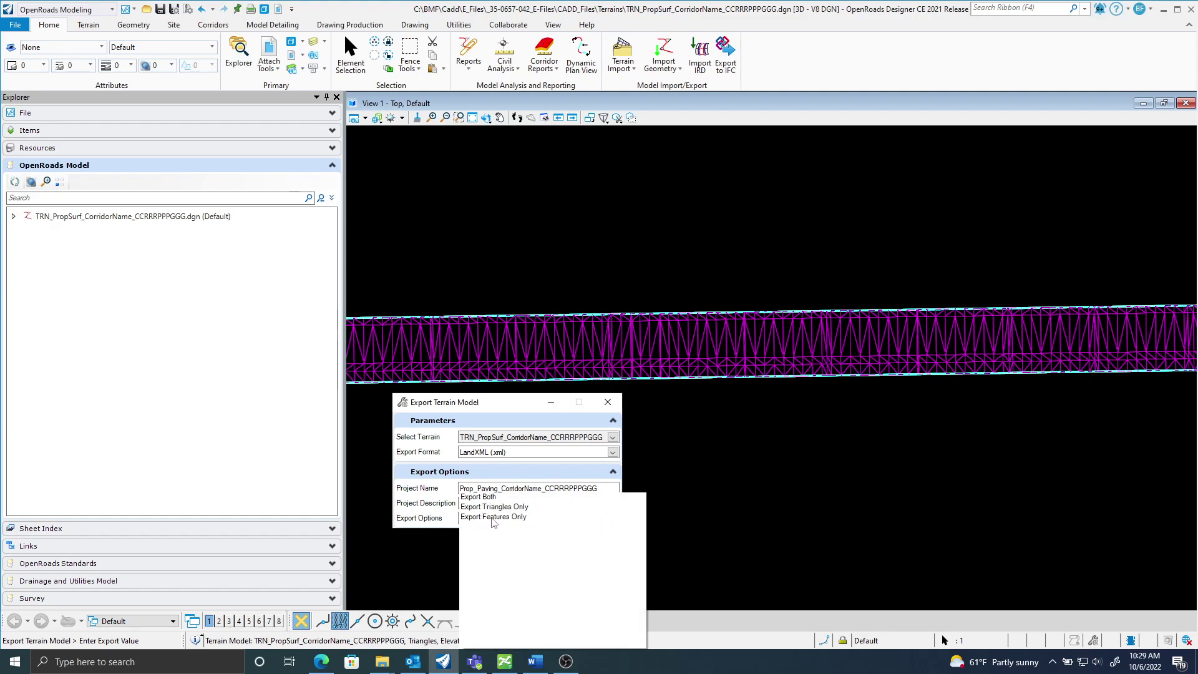
click(491, 517)
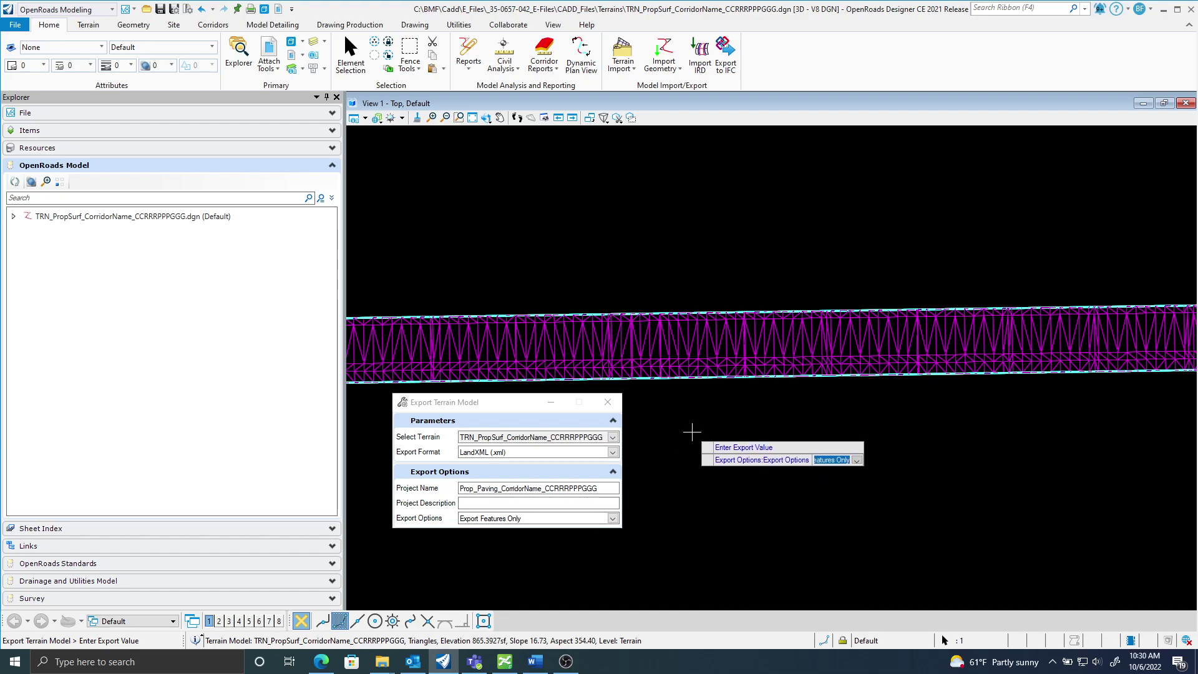
click(688, 430)
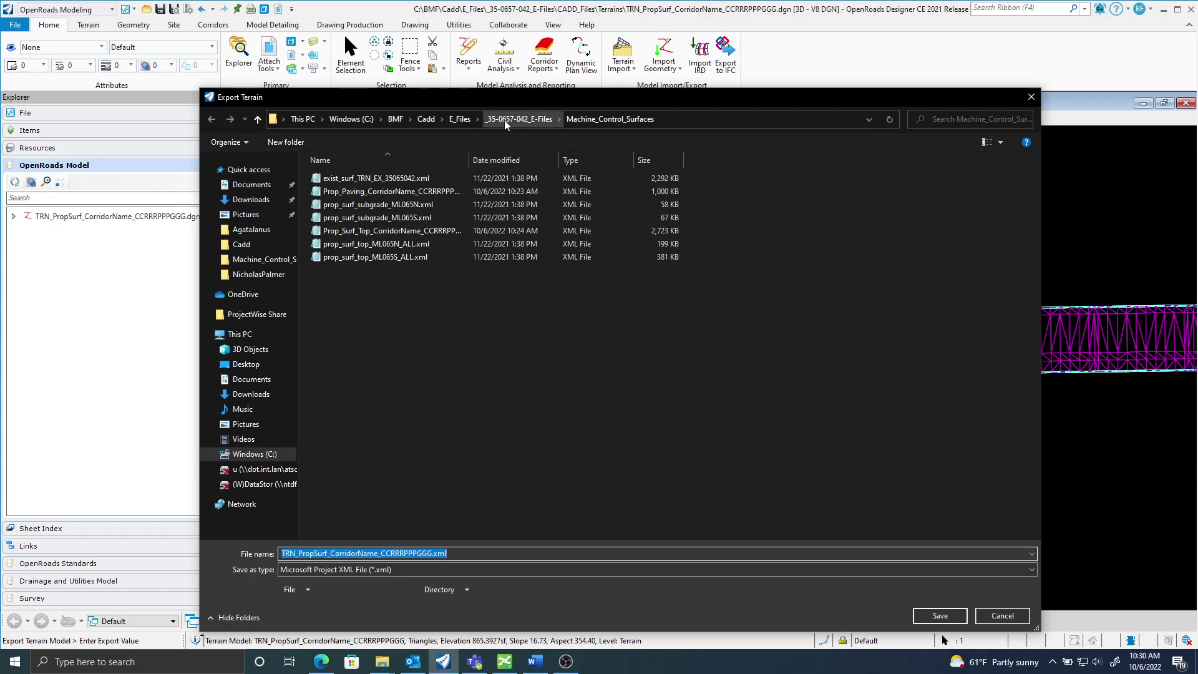
Step: Switch to the Machine_Control_Surfaces folder and remove the TRN_PropSurf prefix from the file name
click(534, 124)
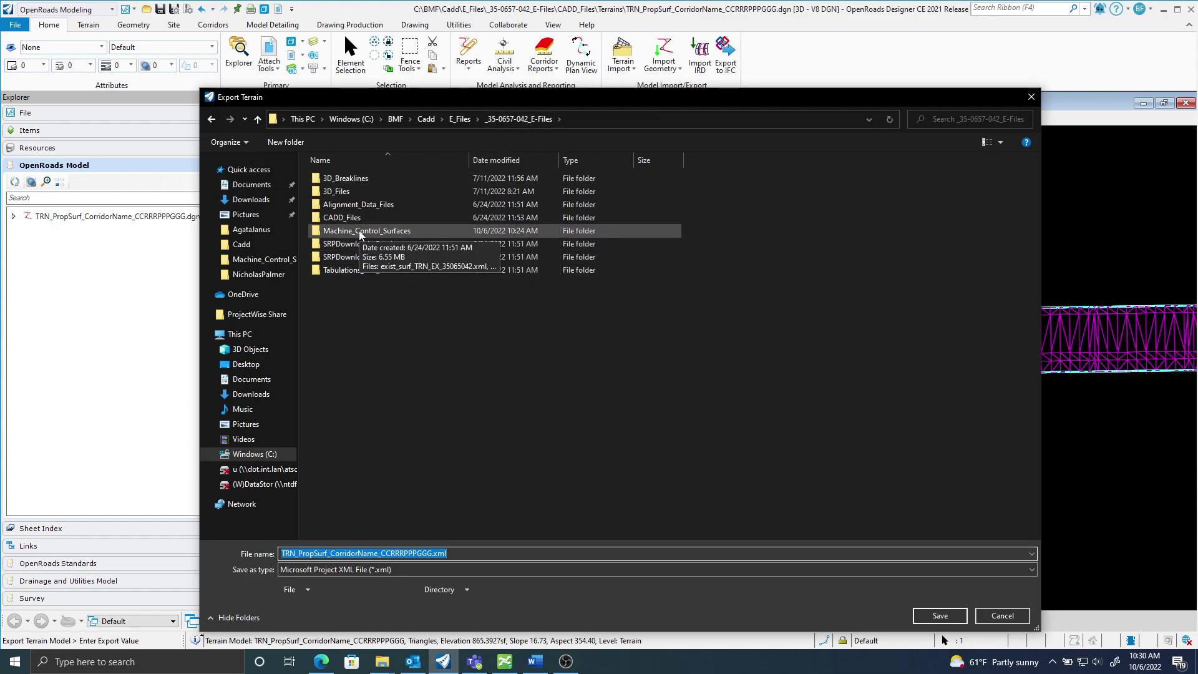
double_click(360, 231)
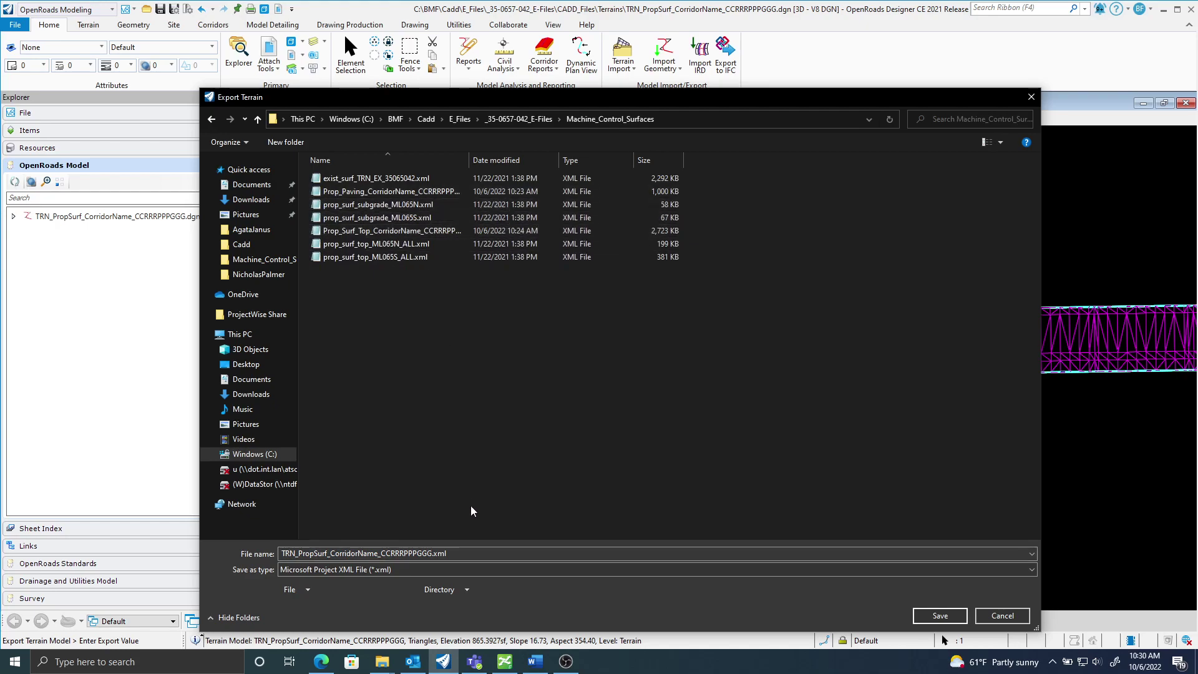
double_click(464, 553)
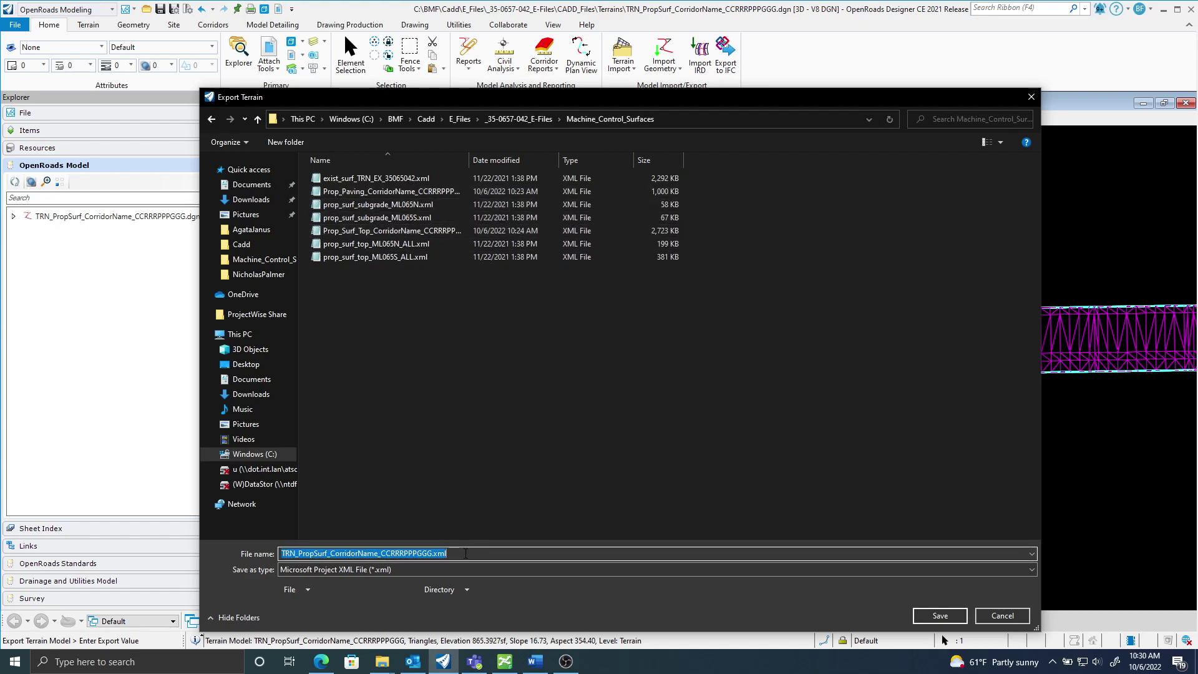
click(465, 554)
key(Left)
key(Left)
key(Left)
key(Left)
key(Left)
key(Left)
key(Left)
key(Left)
key(Left)
key(Left)
key(Left)
key(Left)
key(Left)
key(Left)
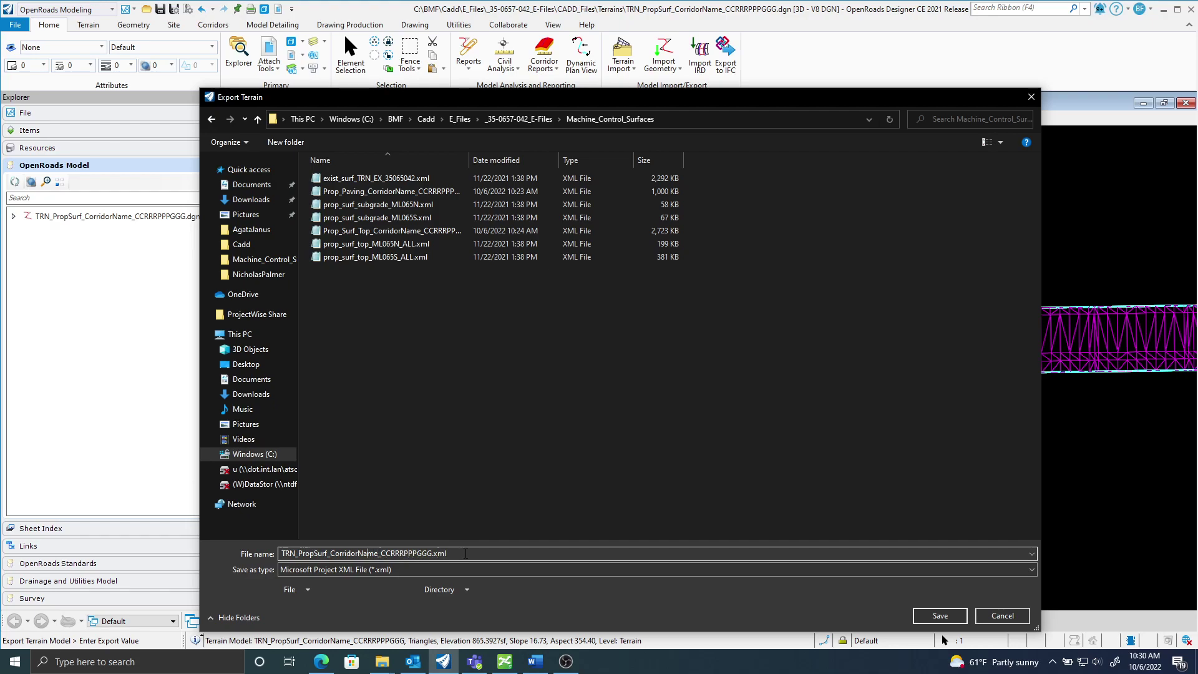
key(BackSpace)
key(BackSpace)
key(BackSpace)
key(BackSpace)
key(BackSpace)
key(BackSpace)
key(BackSpace)
key(BackSpace)
key(BackSpace)
key(BackSpace)
key(BackSpace)
key(BackSpace)
Step: Save as Prop_Paving_CorridorName_CCRRRPPPGGG.xml, confirming replacement of the existing file
text(Prop)
key(Delete)
key(Delete)
key(Delete)
text(+)
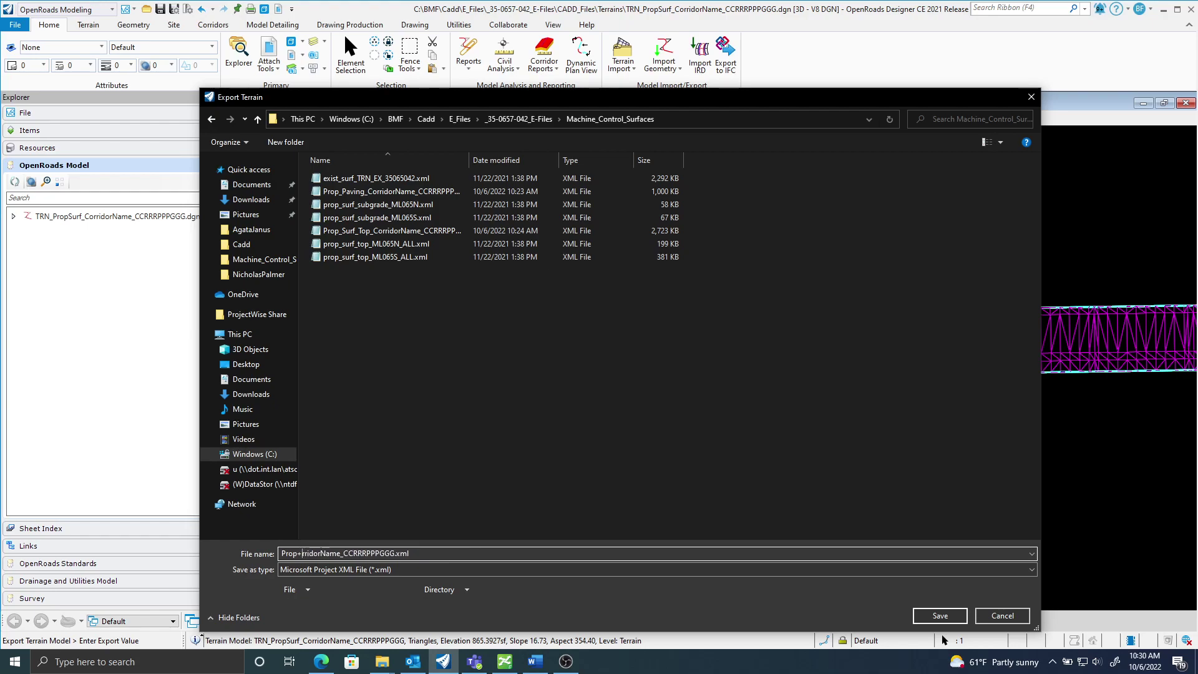
text(Co)
key(BackSpace)
text(_Paving_)
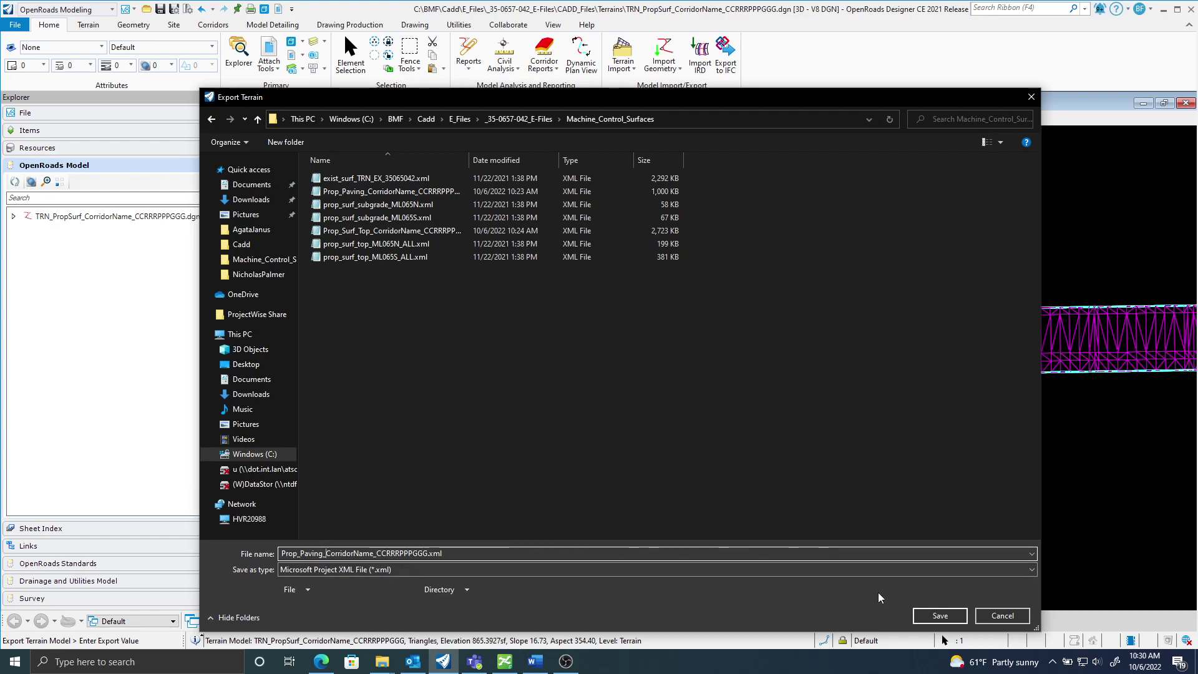
click(939, 616)
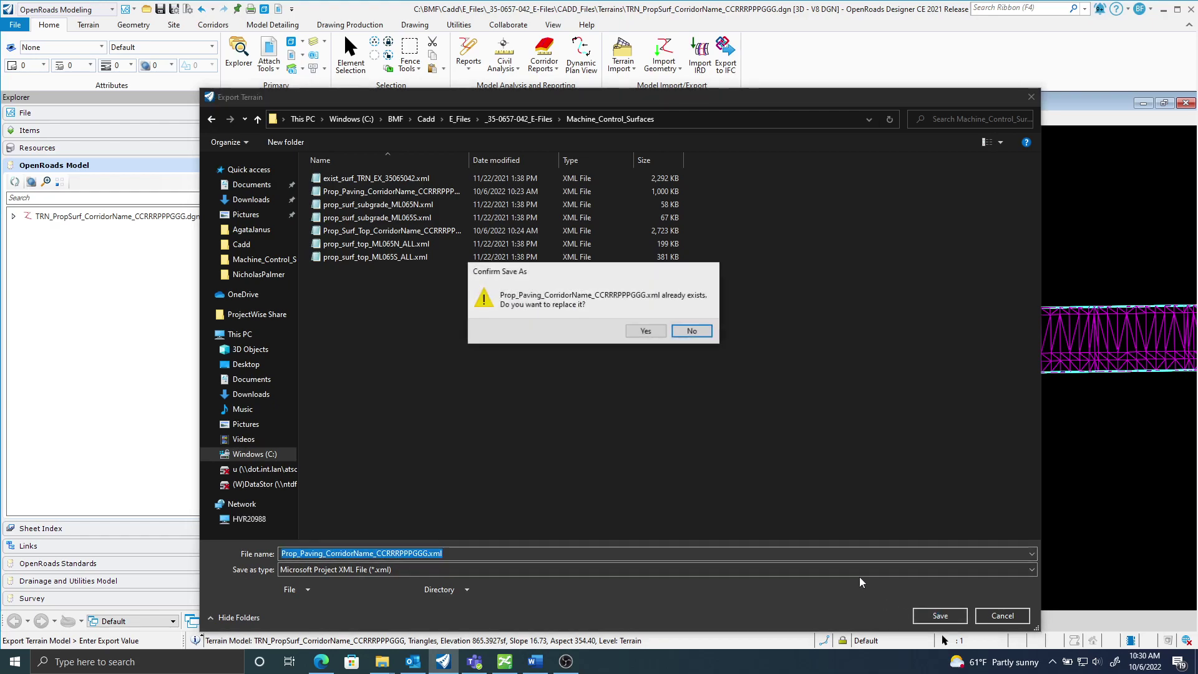
click(646, 331)
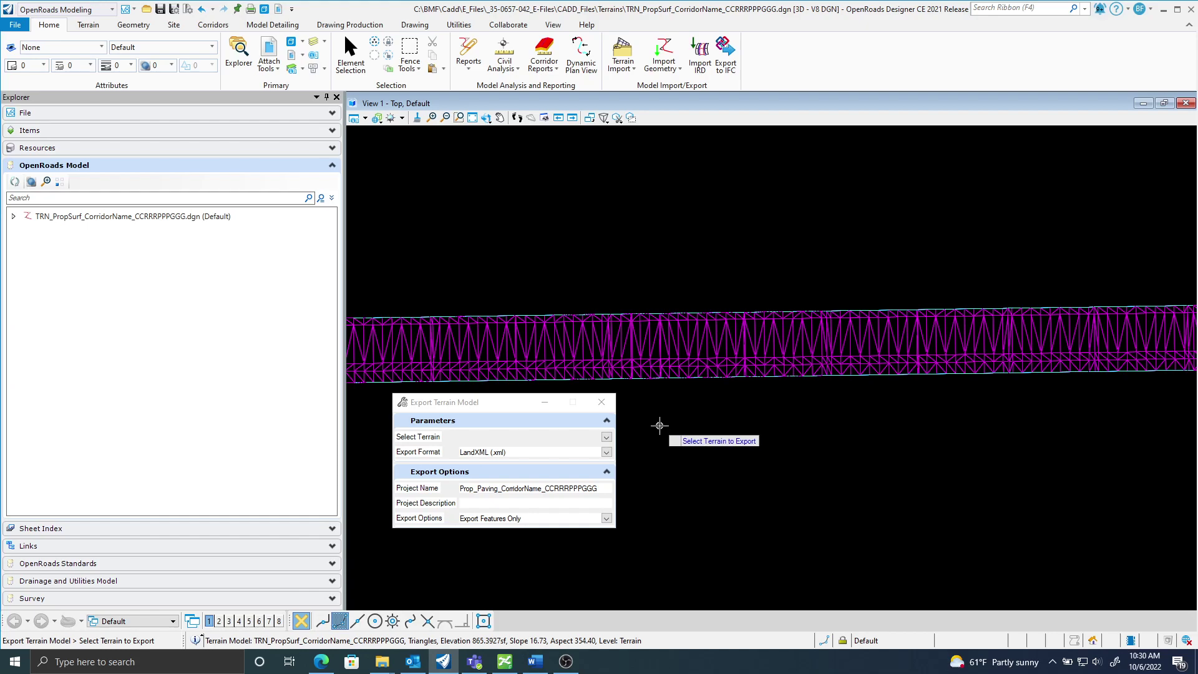
Step: Pick the TRN_PropSurf_CorridorName_CCRRRPPPGGG terrain and rename the project to Prop_Surf_Top_CorridorName_CCRRRPPPGGG
click(606, 436)
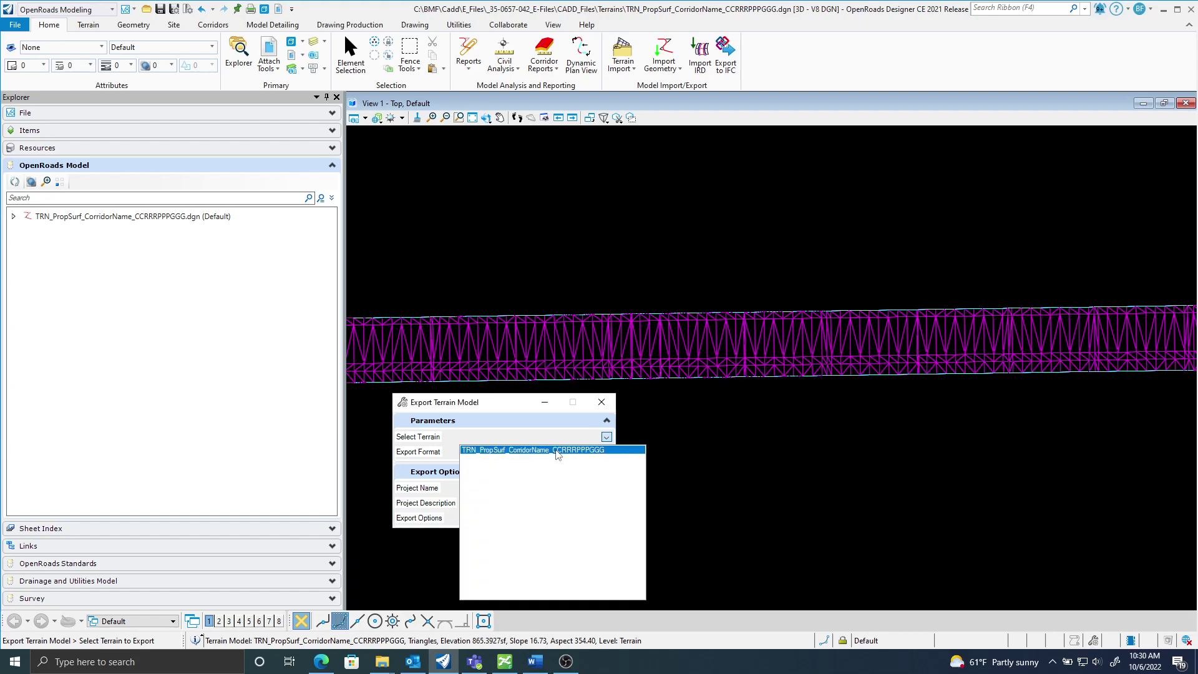
click(555, 451)
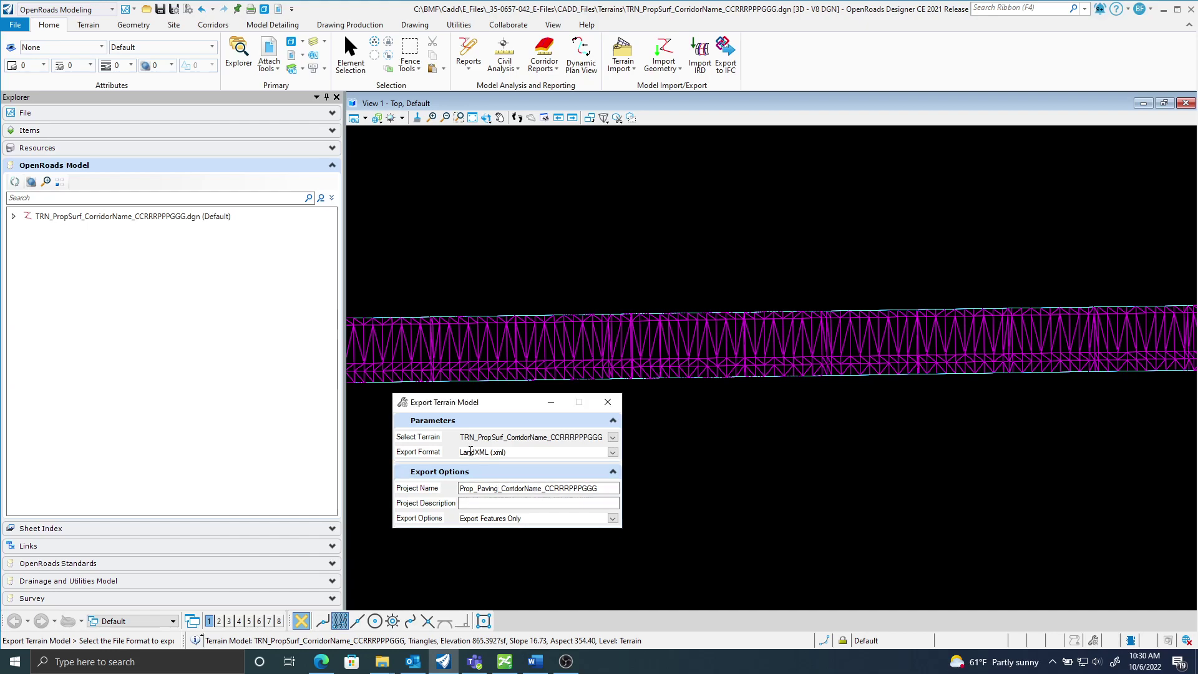
click(494, 488)
key(BackSpace)
key(BackSpace)
key(BackSpace)
key(BackSpace)
key(BackSpace)
key(BackSpace)
text(S)
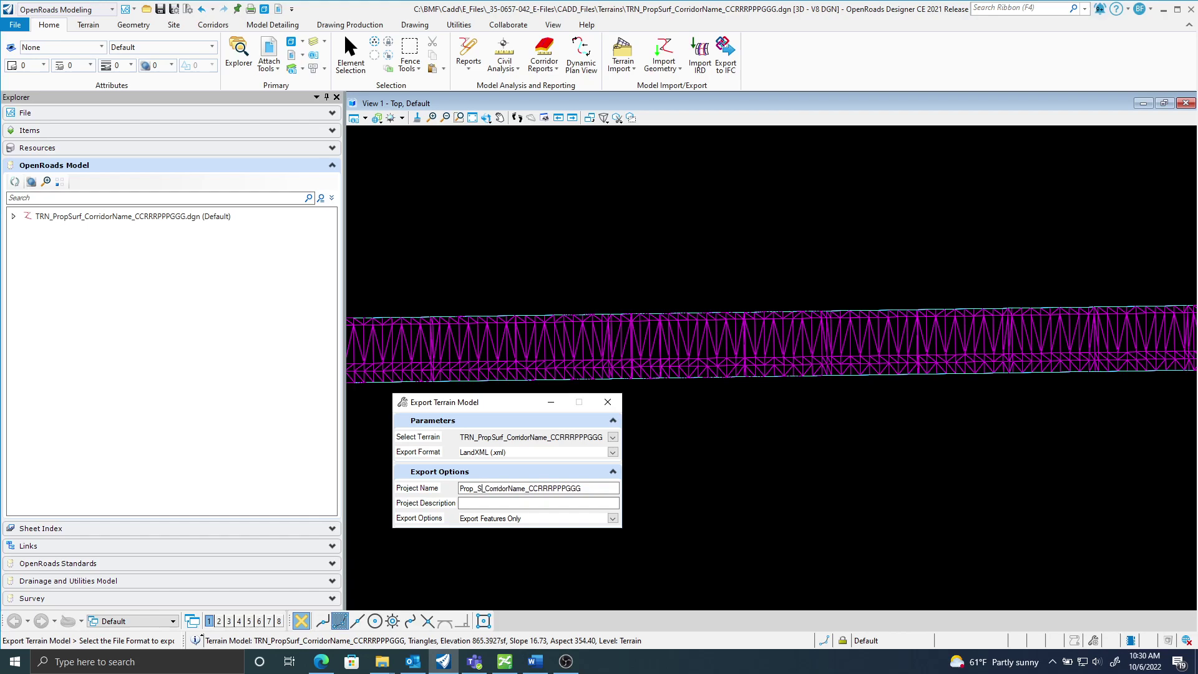
text(urf_Top)
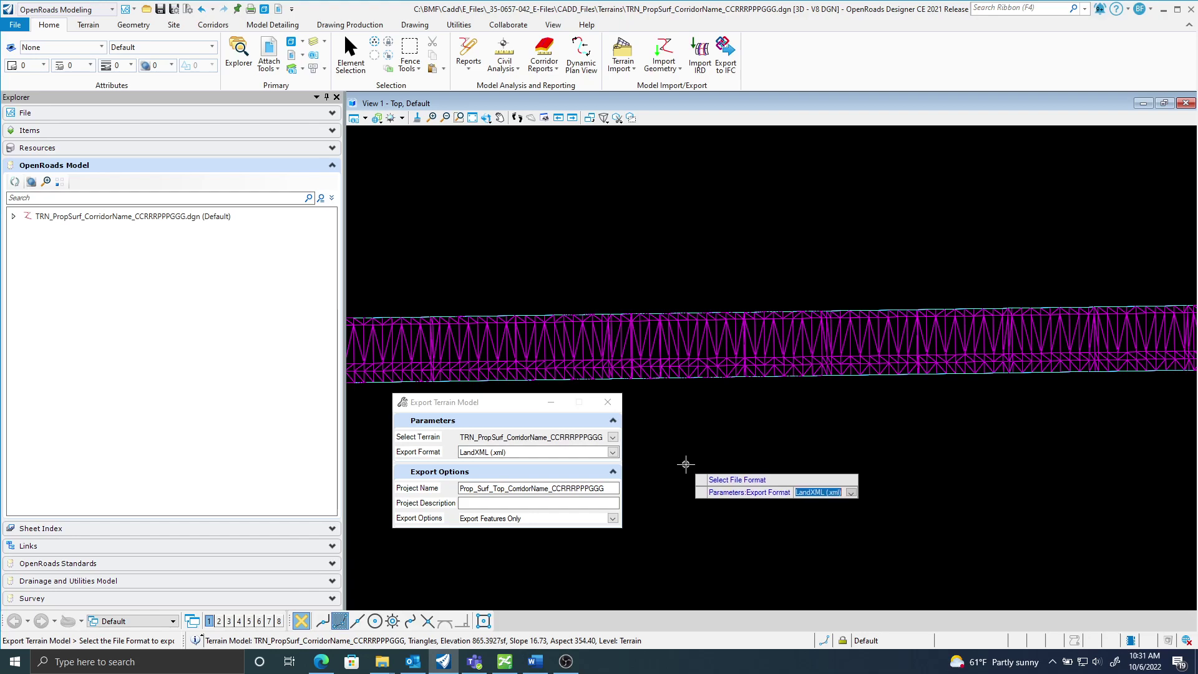
Step: Keep LandXML format with an empty description, choose Export Both features and triangles, and continue to saving
click(684, 464)
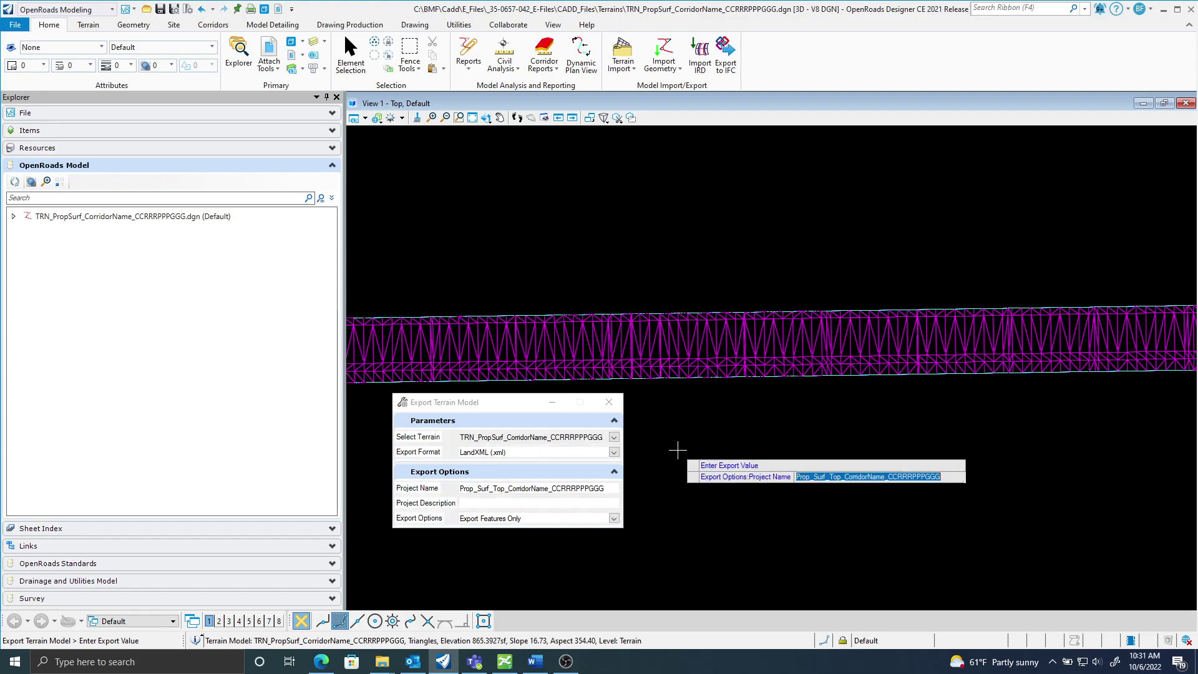
click(667, 442)
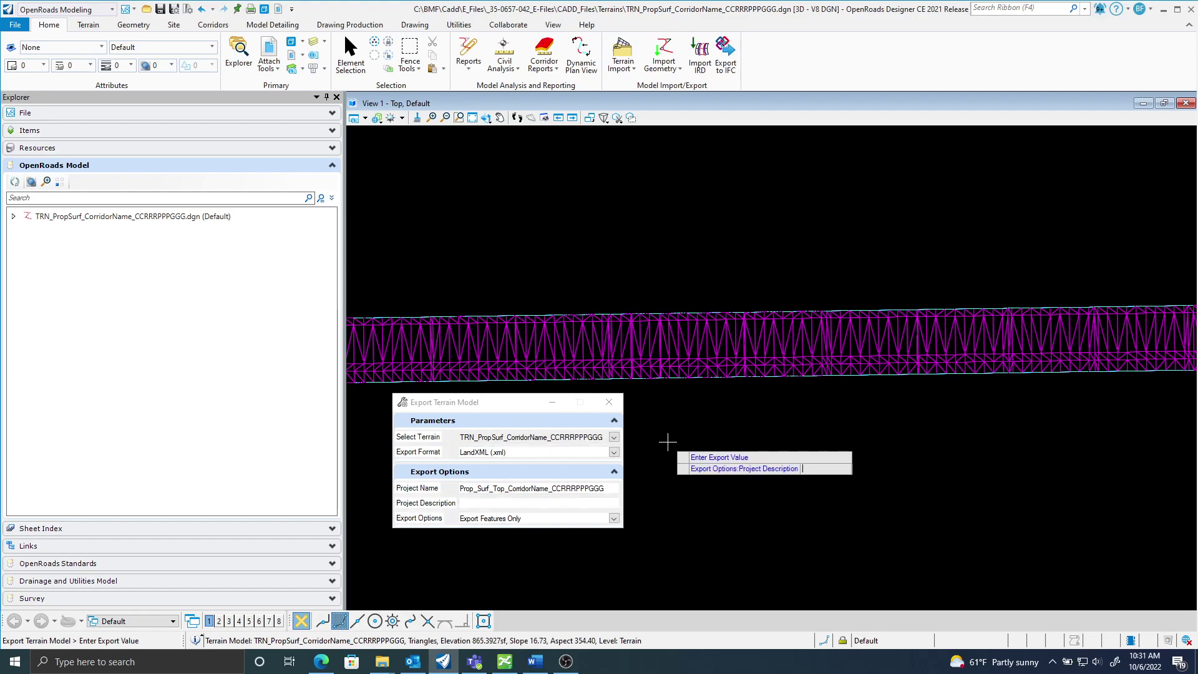
click(667, 442)
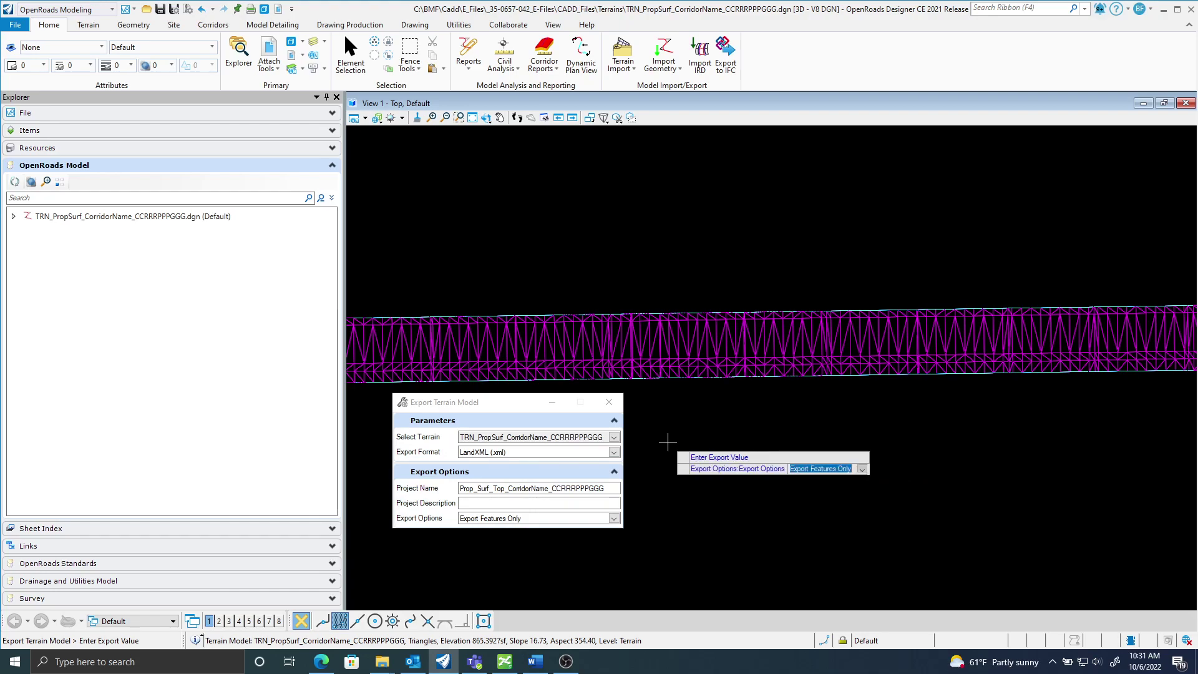
click(614, 519)
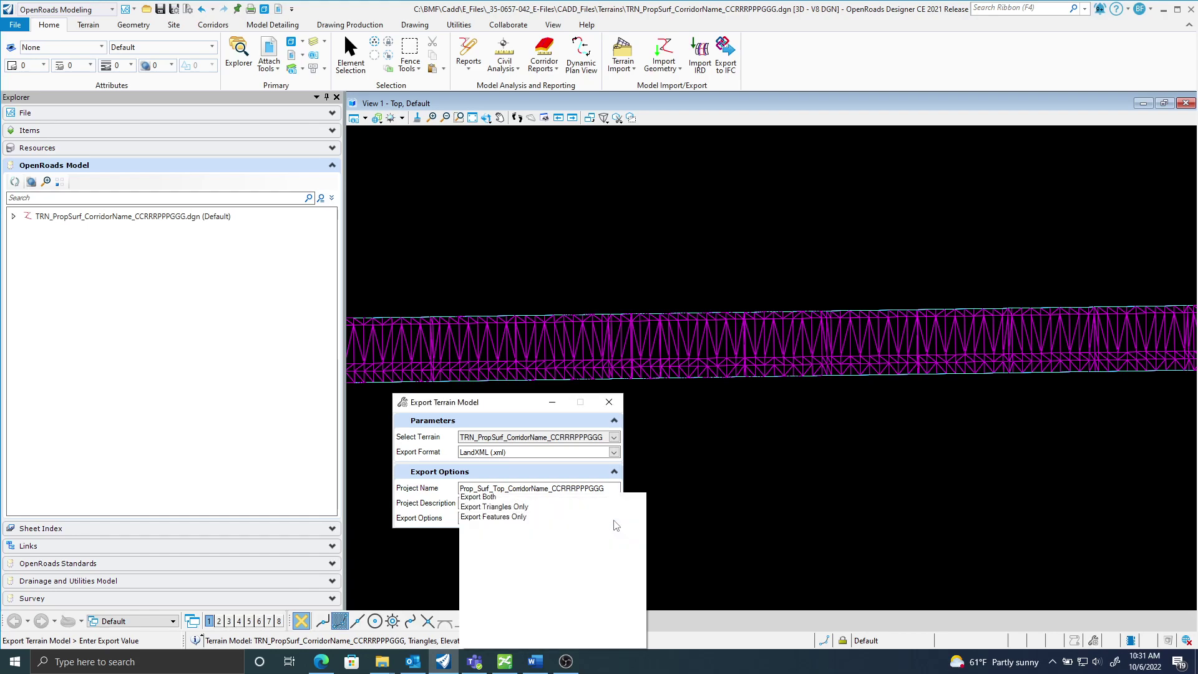
click(493, 497)
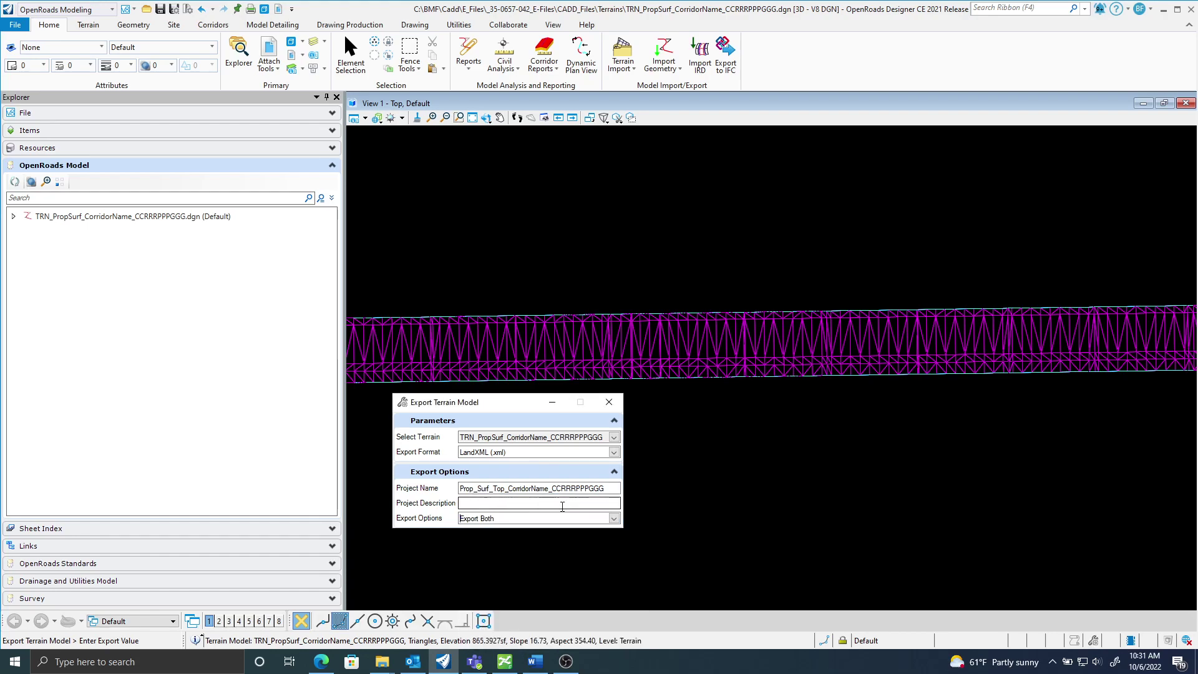
click(698, 428)
click(476, 553)
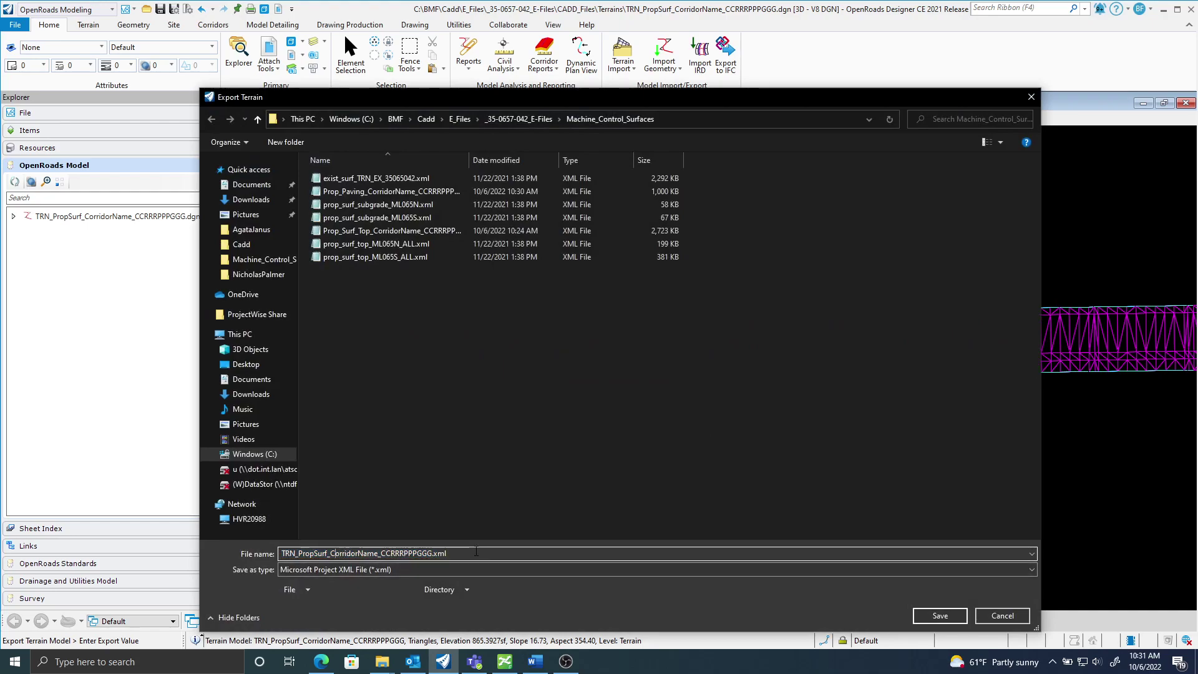
Step: Rename the file to Prop_Surf_Top_CorridorName_CCRRRPPPGGG.xml and save, replacing the existing file
key(BackSpace)
key(BackSpace)
key(BackSpace)
key(BackSpace)
key(BackSpace)
key(BackSpace)
key(BackSpace)
key(BackSpace)
key(BackSpace)
key(BackSpace)
key(BackSpace)
key(BackSpace)
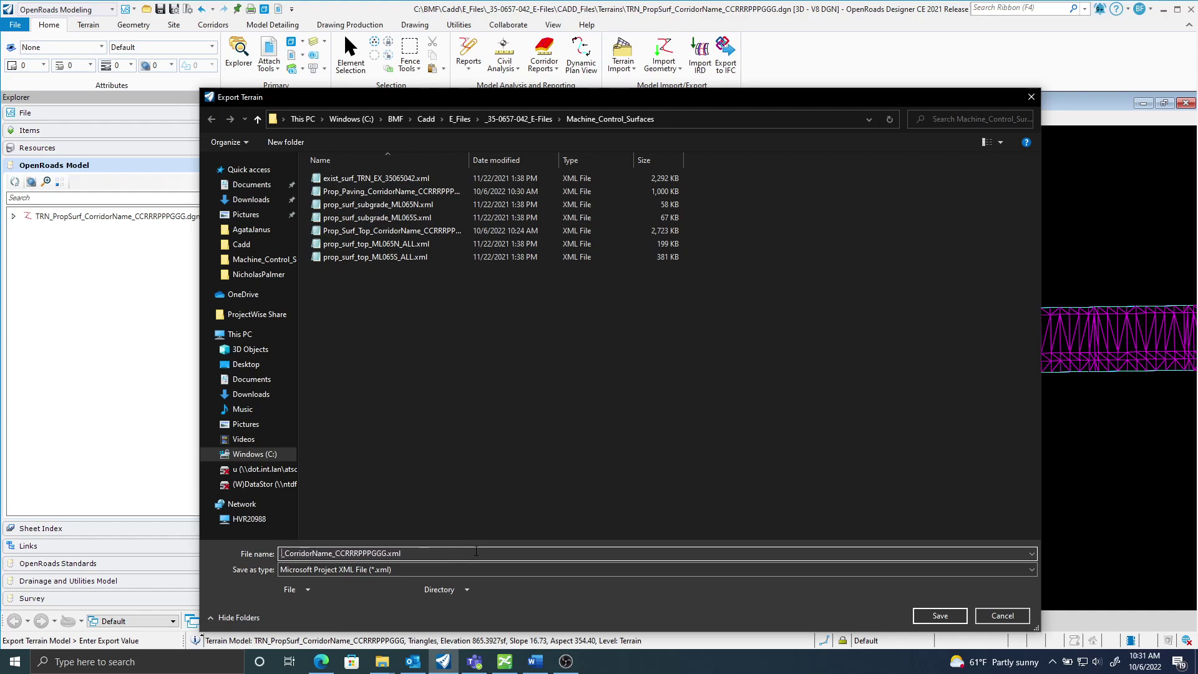
text(p)
key(BackSpace)
text(Prop_Surf_T)
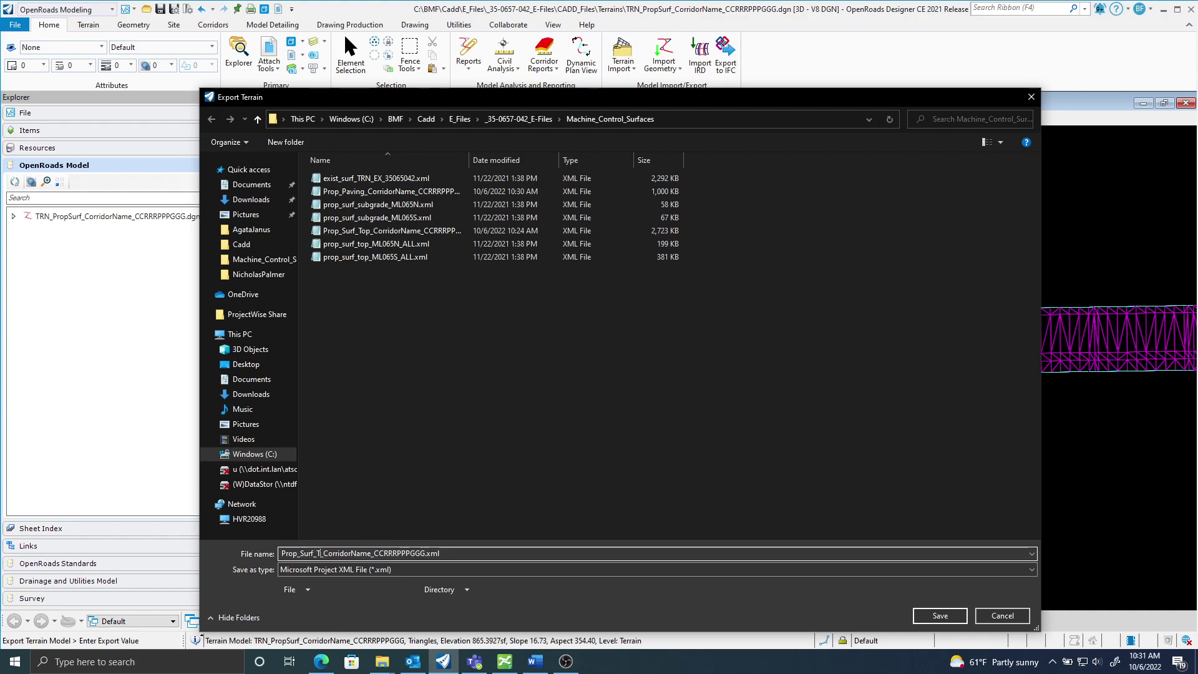
text(op)
click(937, 615)
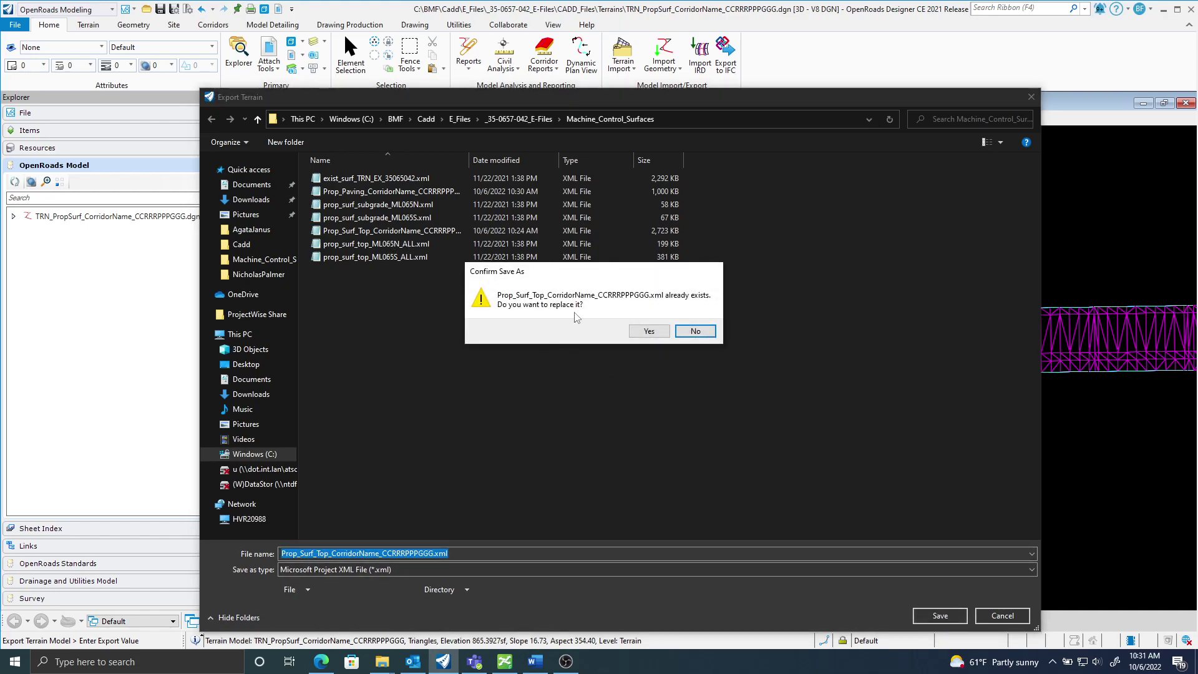
click(648, 333)
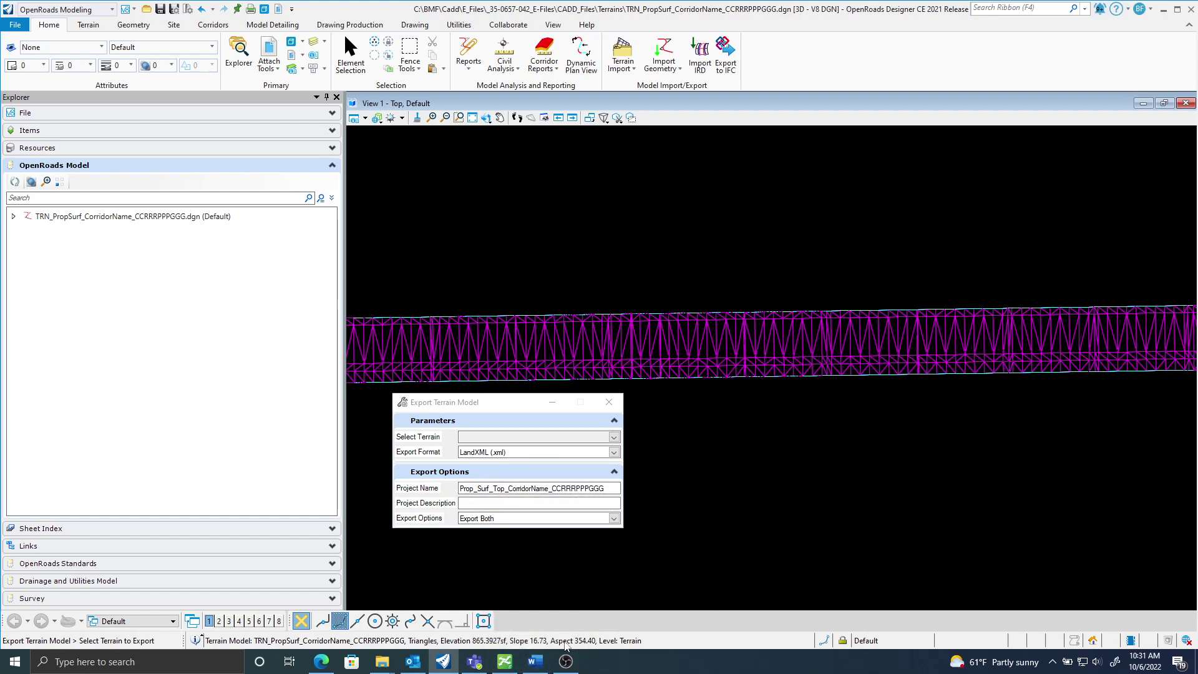
Step: Switch back to the EFiles.docx document with the LandXML naming instructions
mouse_move(534, 661)
click(529, 593)
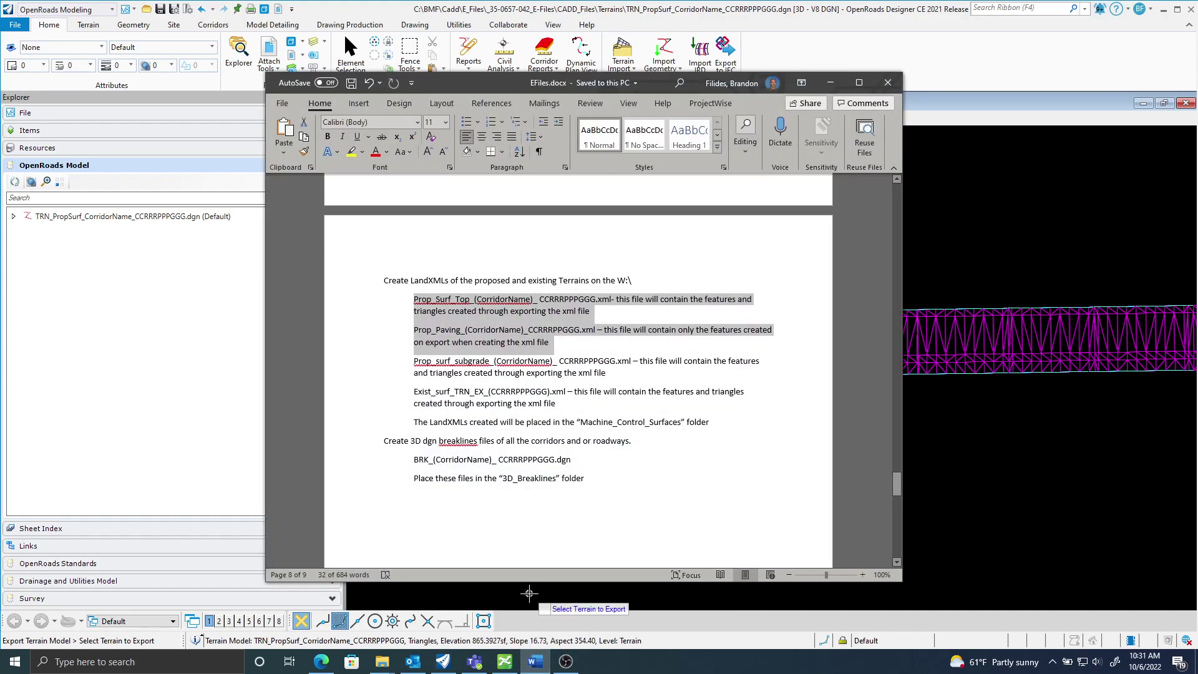